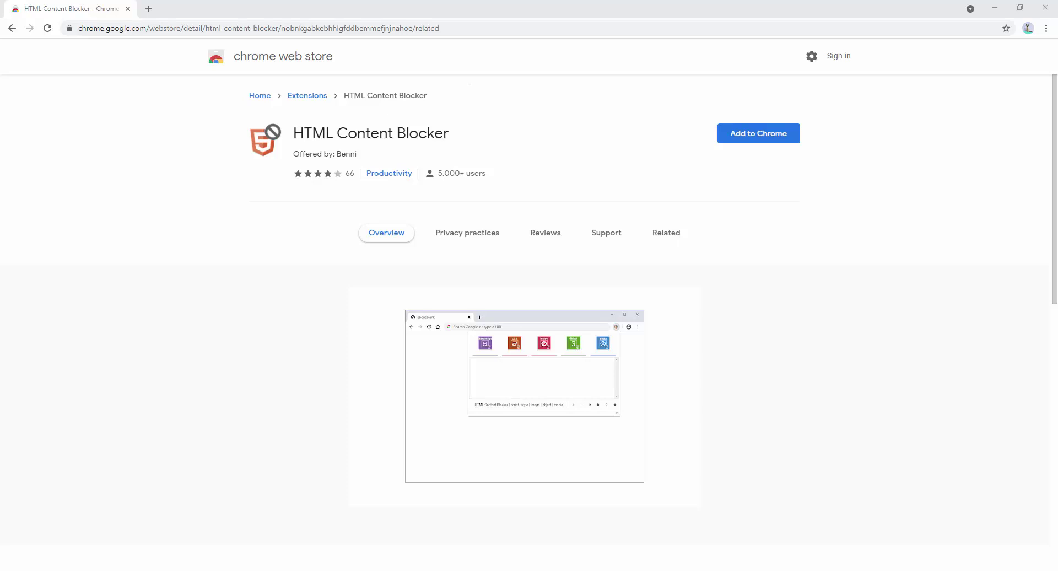
Step: Add HTML Content Blocker to Chrome and pin its icon from the Extensions menu
click(791, 136)
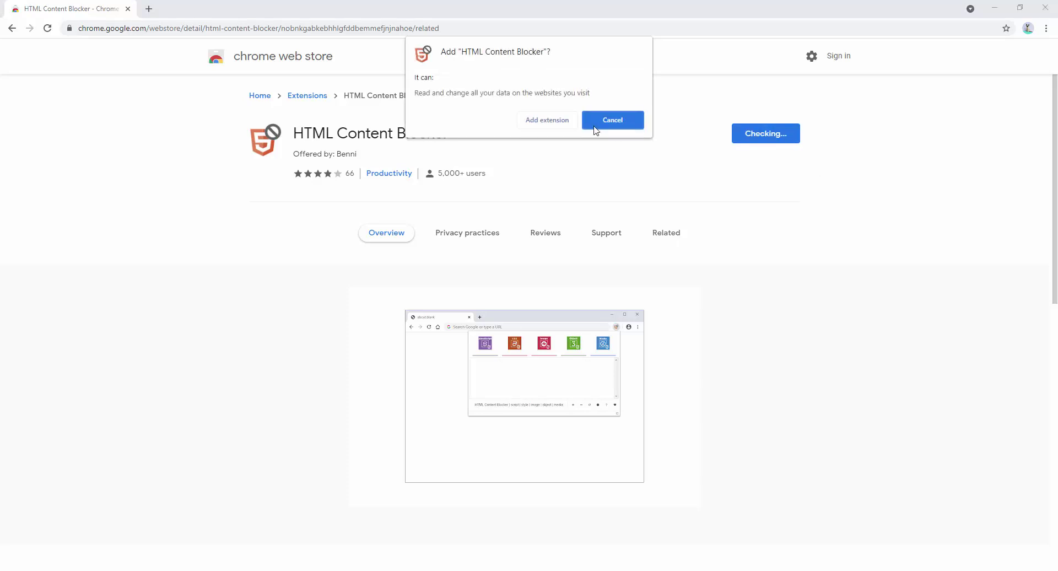
click(561, 127)
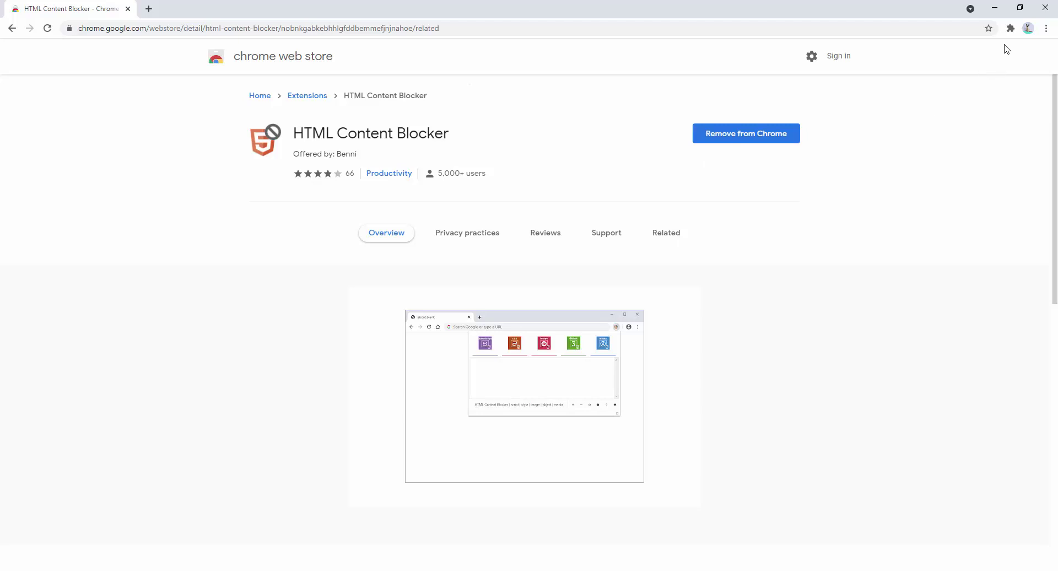
click(1010, 28)
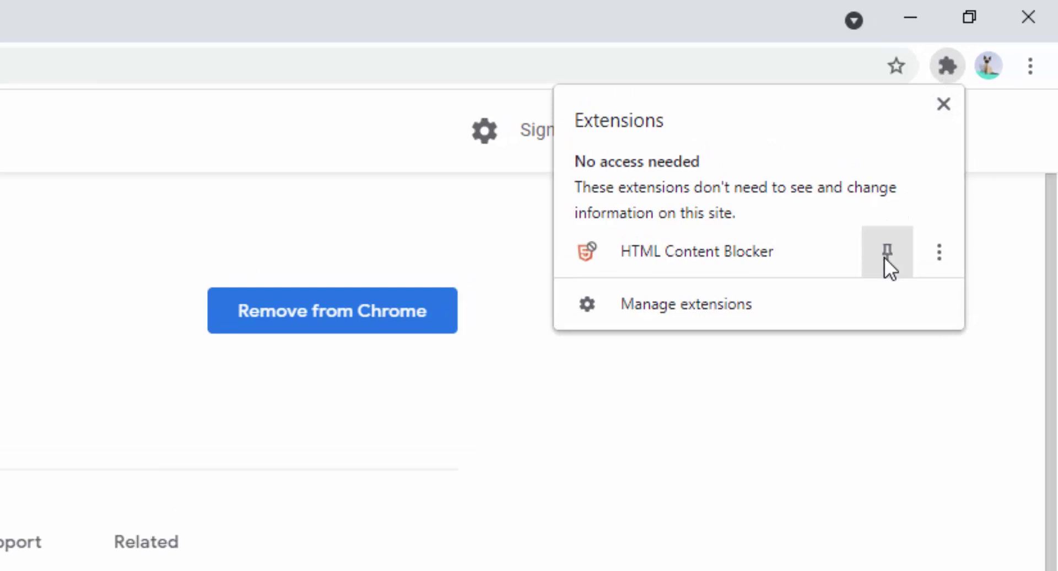
click(885, 257)
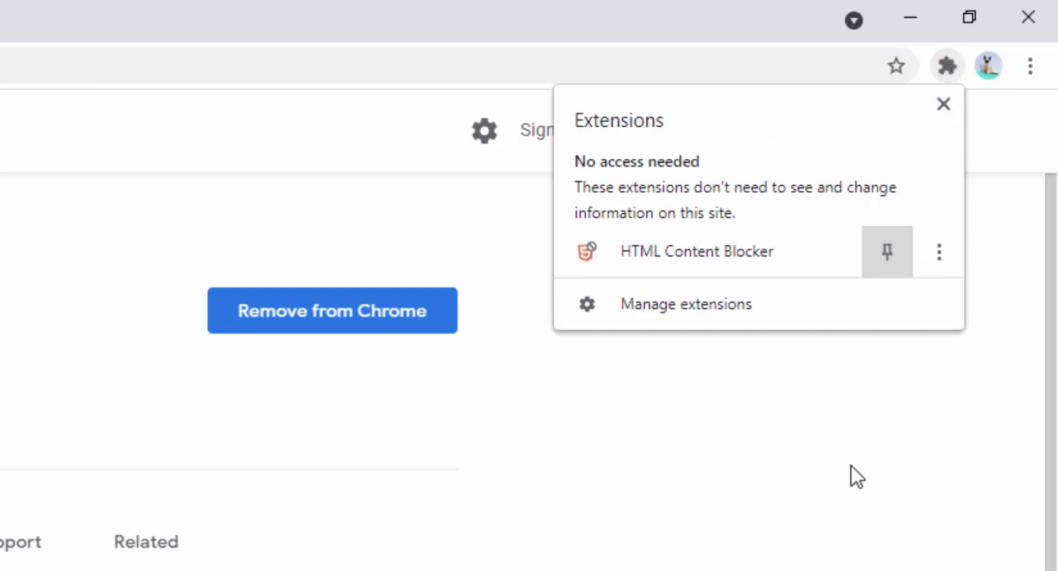
click(892, 256)
click(891, 364)
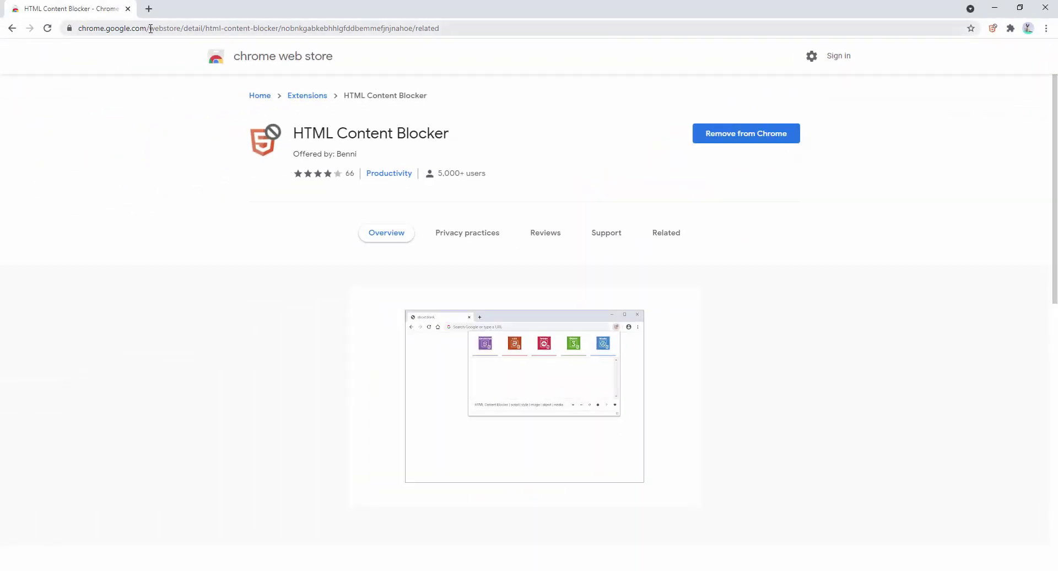
Step: Go to wikpedia.org and open the HTML Content Blocker popup with its empty whitelist
click(151, 28)
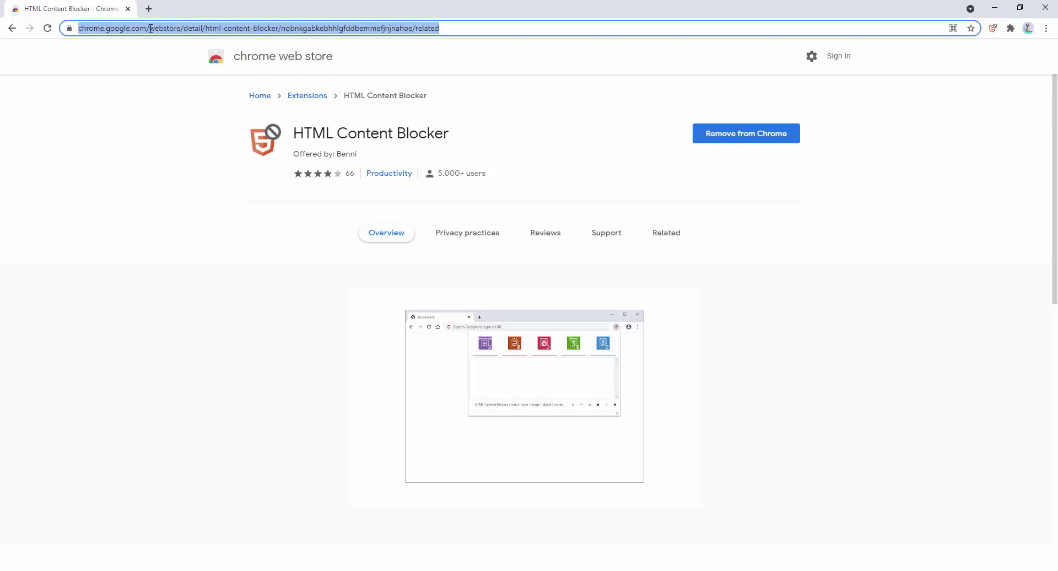
text(wikpedia.org)
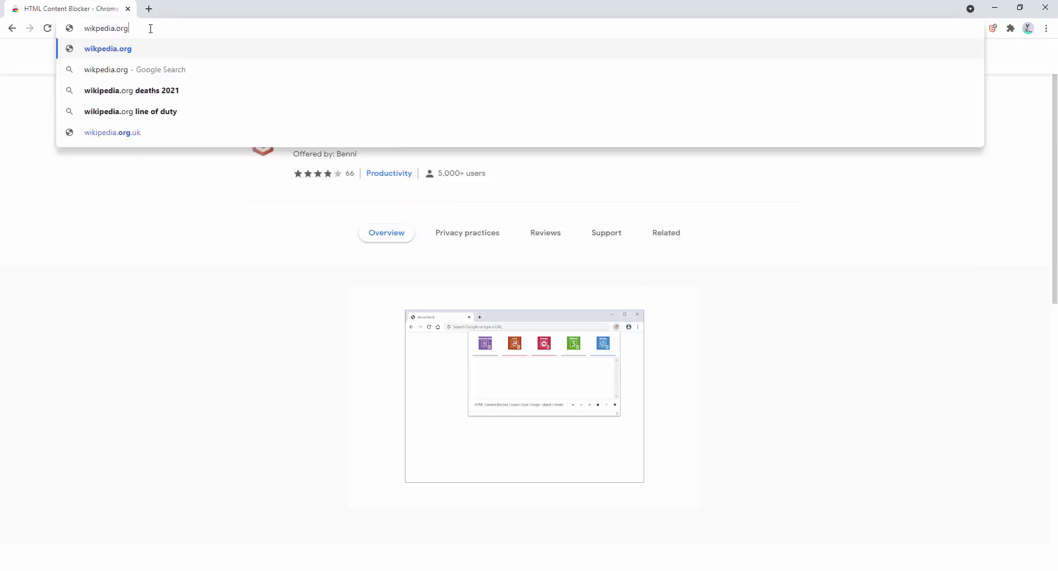
key(Return)
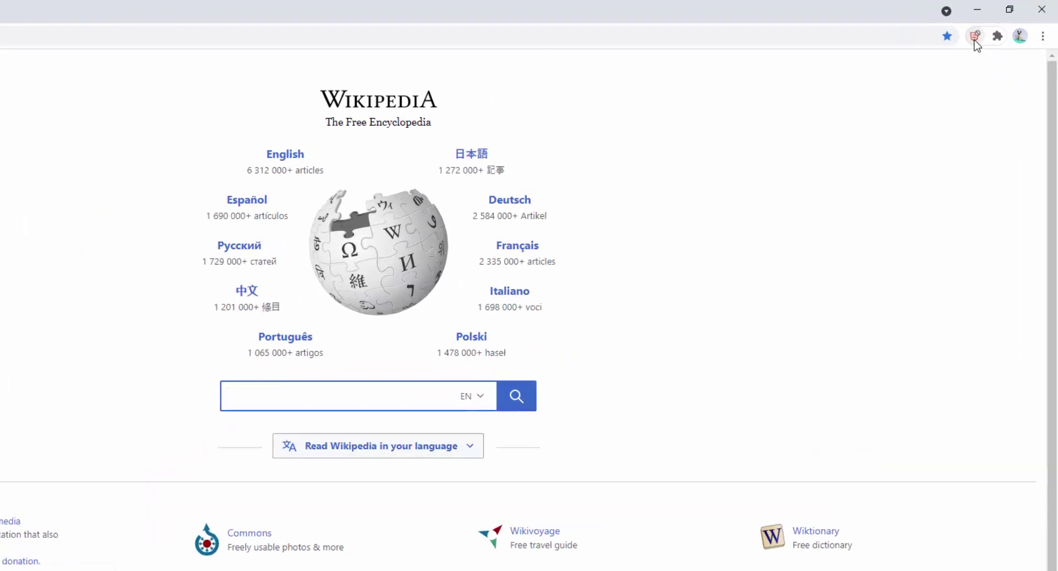
click(993, 28)
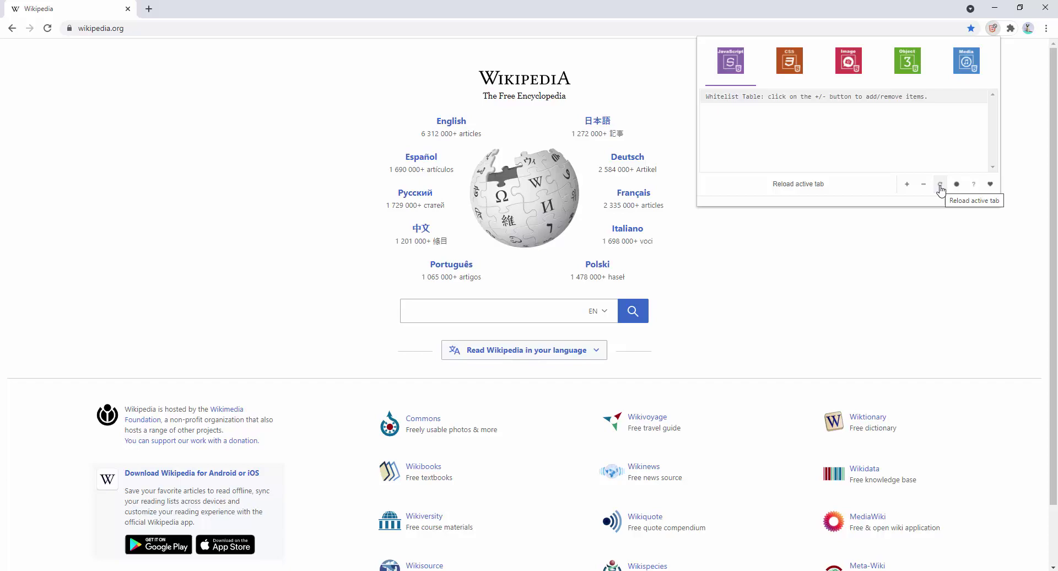
Step: Reload Wikipedia, add wikipedia.org to the JavaScript whitelist with +, and reload again
click(940, 185)
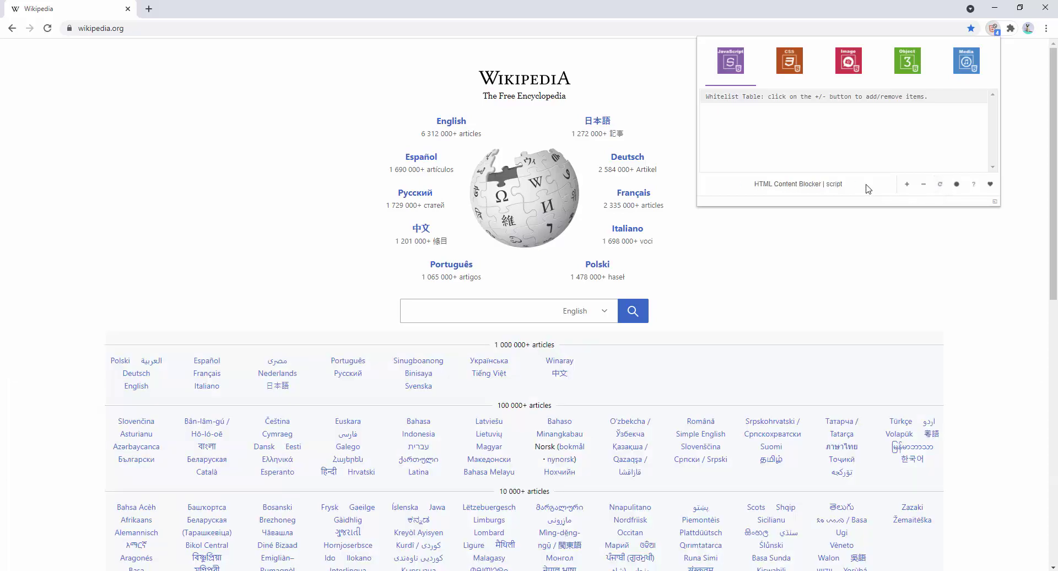
scroll(503, 274, down, 10)
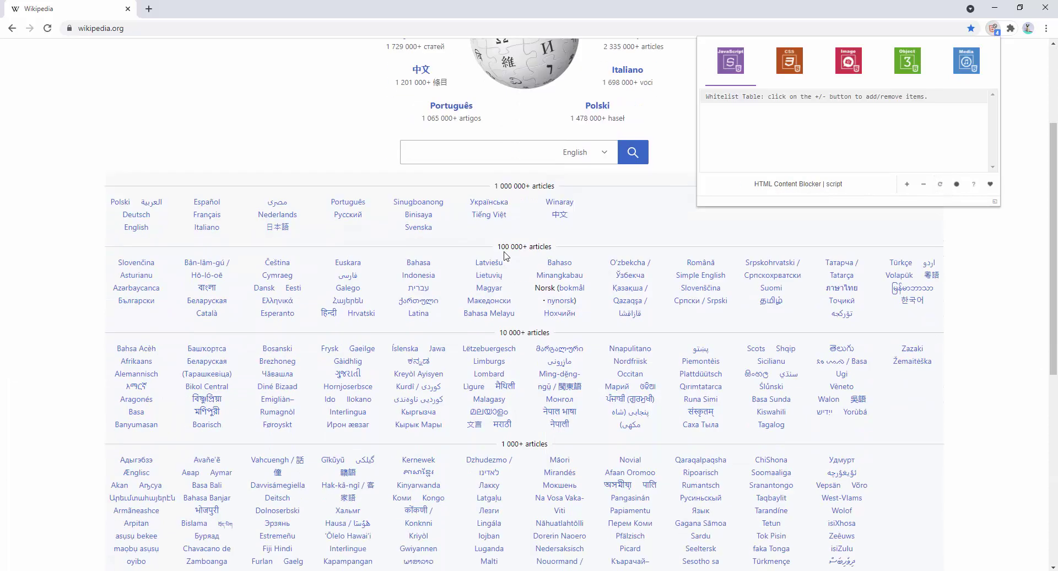
scroll(509, 255, up, 8)
scroll(510, 254, up, 2)
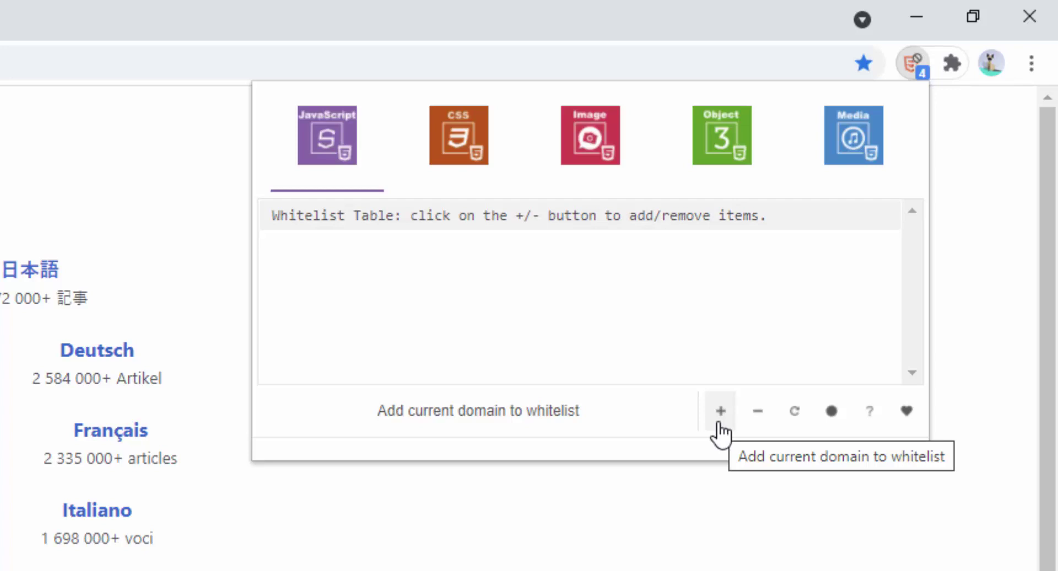
click(720, 433)
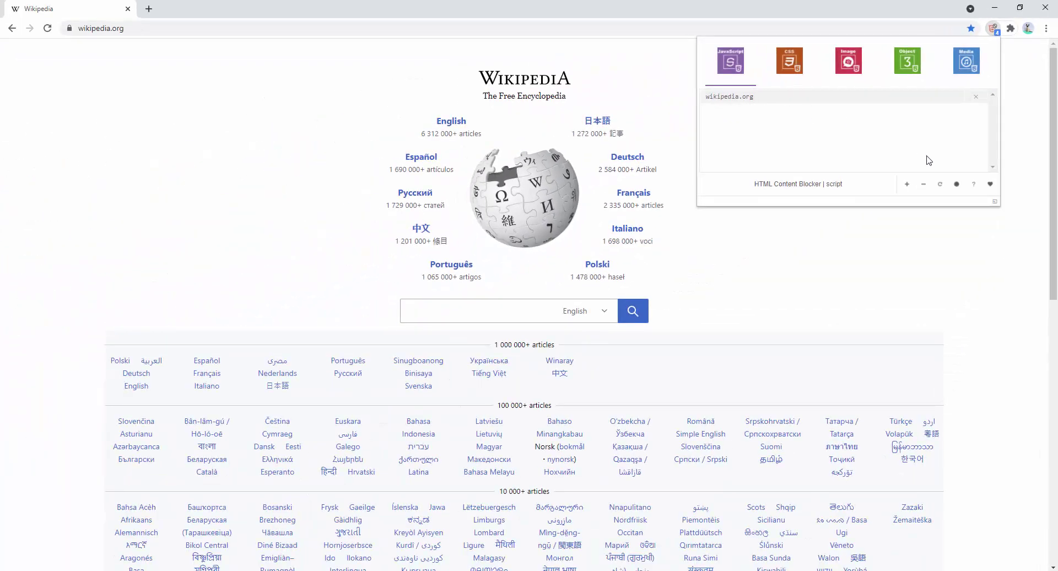
click(940, 183)
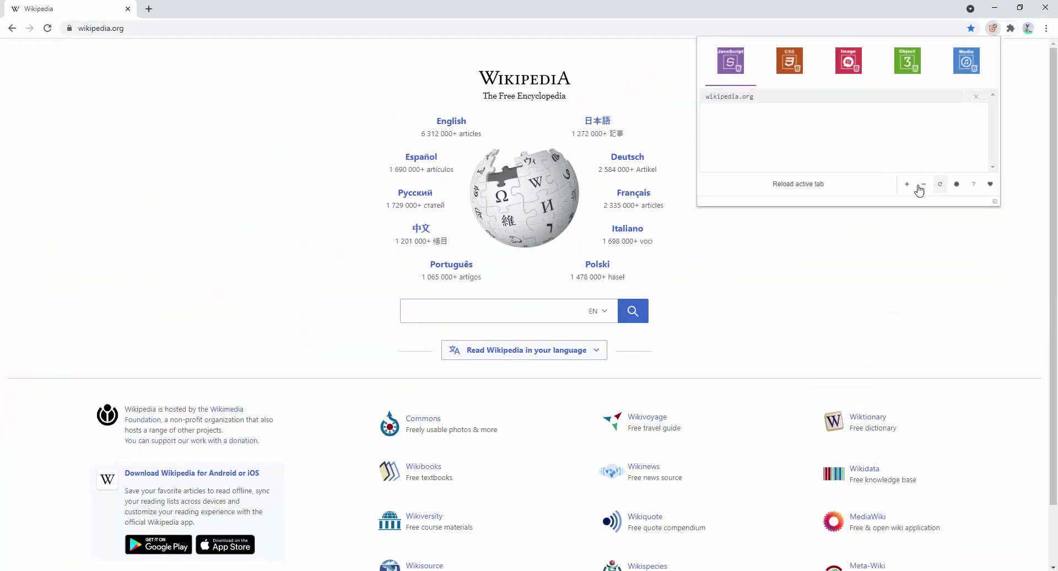
scroll(228, 238, down, 1)
scroll(228, 238, up, 1)
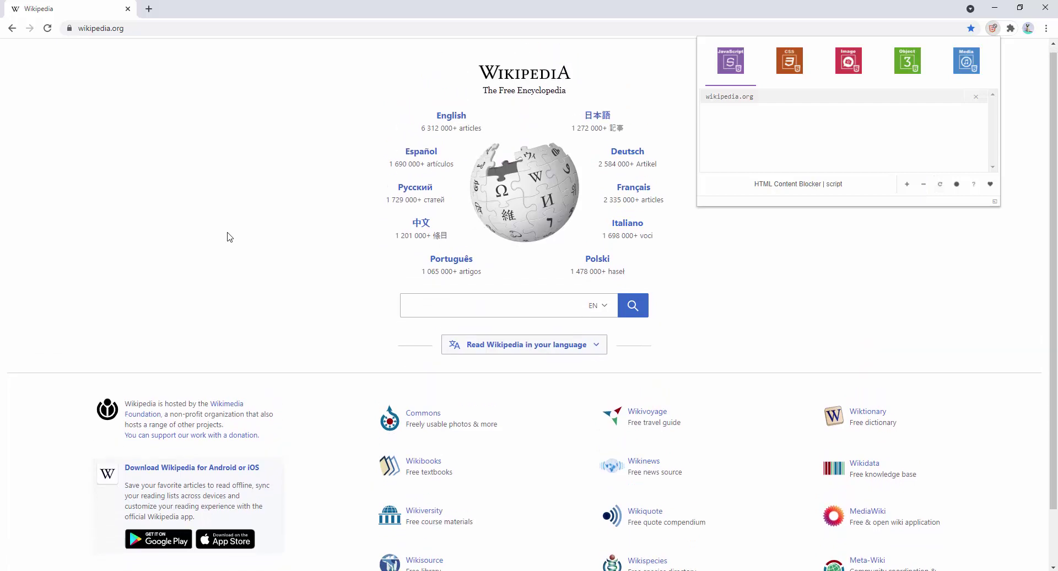
Step: Open msn.com in a new tab, add it to the whitelist, and reload it
click(149, 9)
text(msn.com)
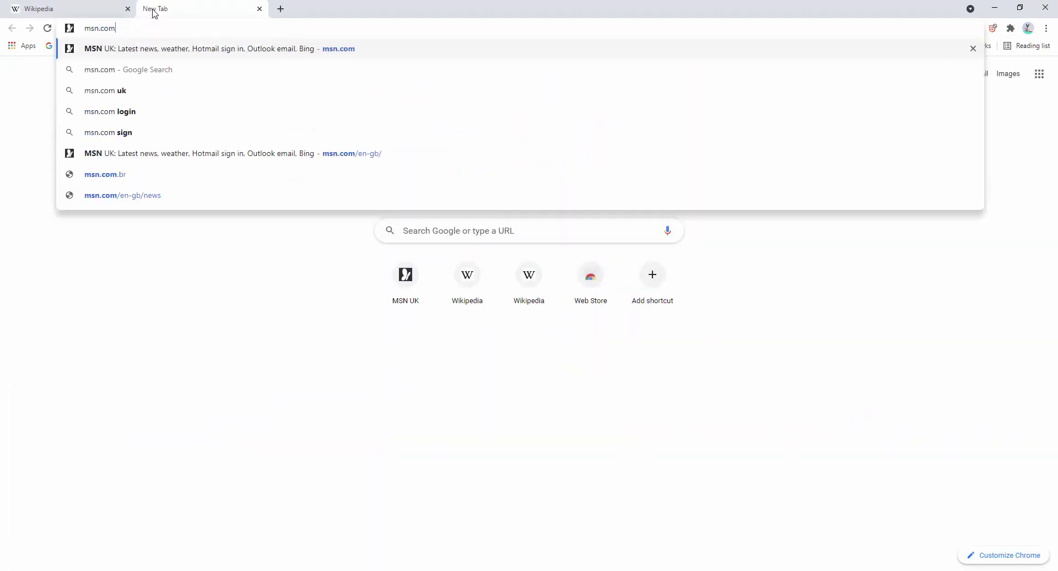
key(Return)
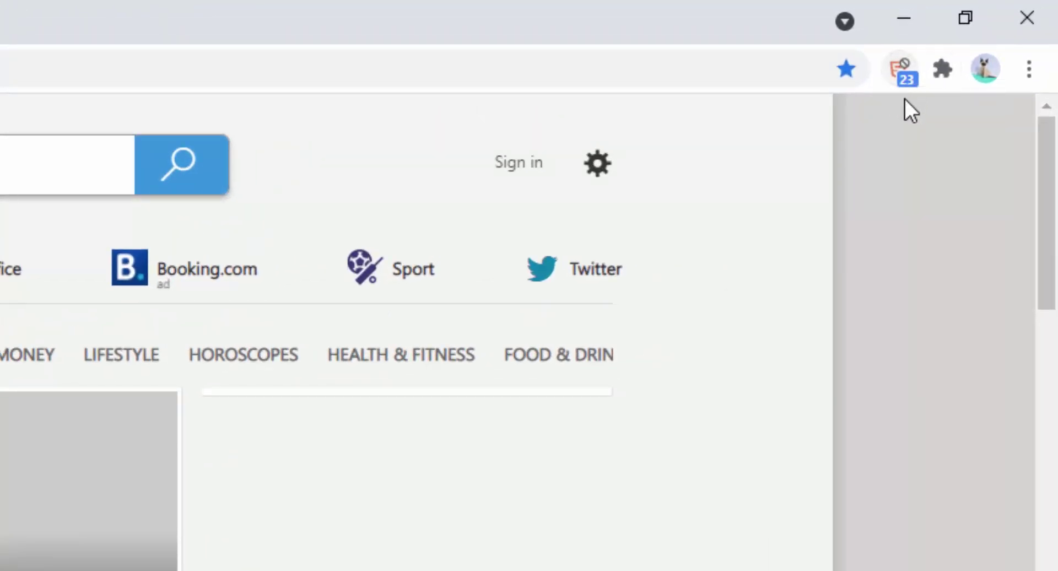
click(905, 81)
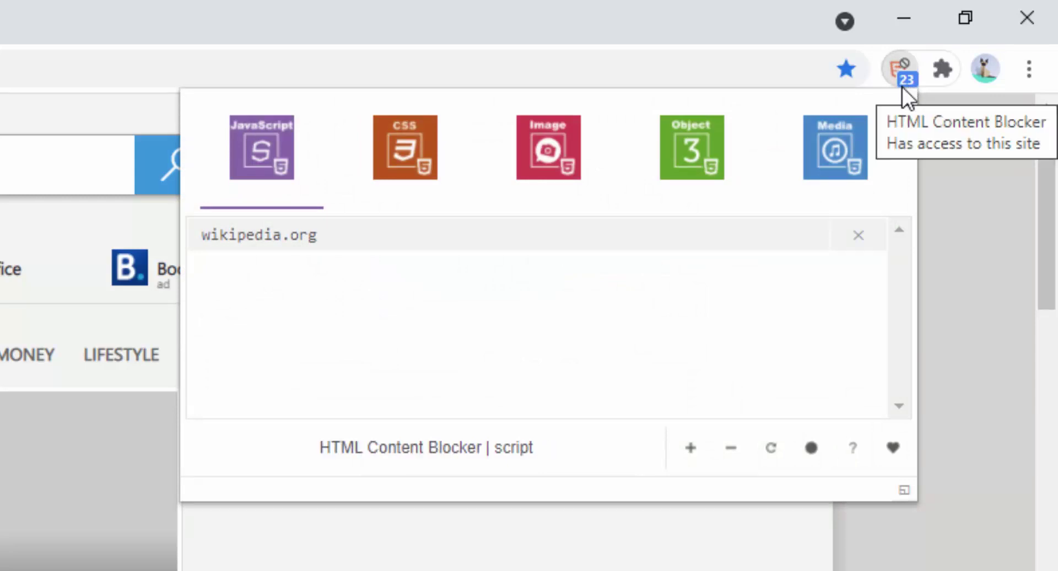
click(689, 460)
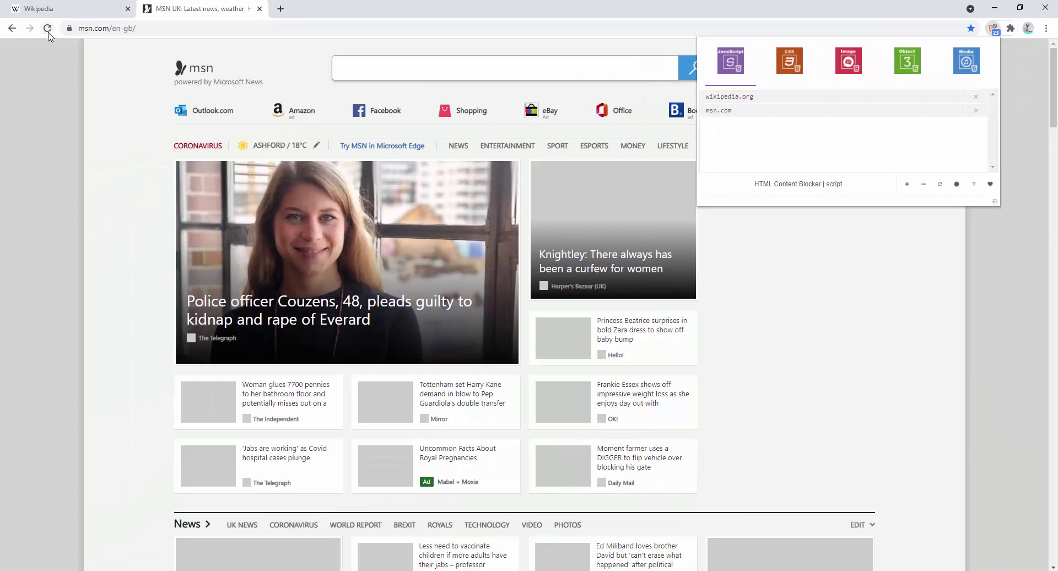
click(48, 31)
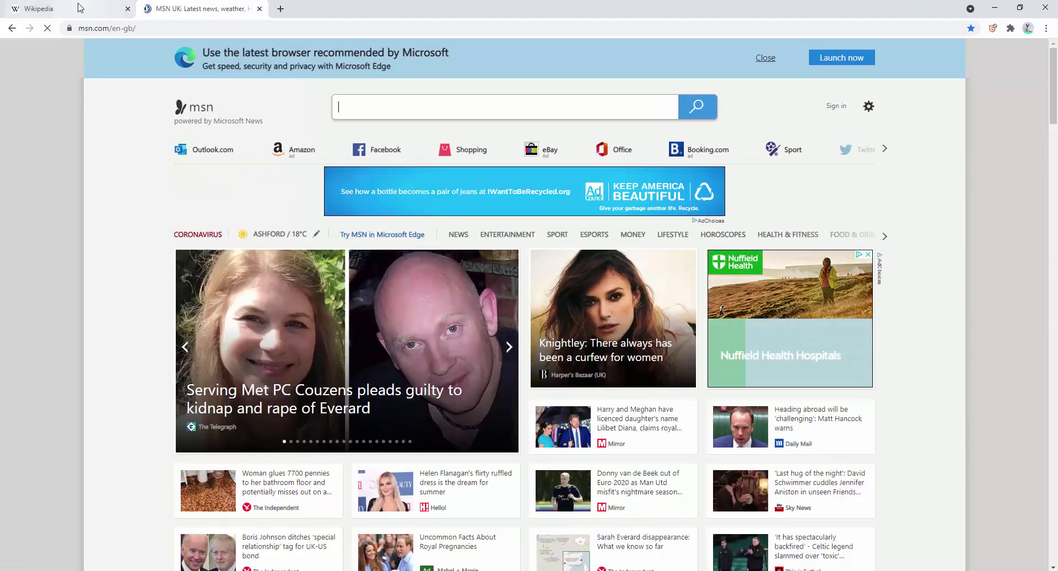
Step: On the Wikipedia tab, remove wikipedia.org from the whitelist and turn on CSS blocking, reloading each time
click(80, 8)
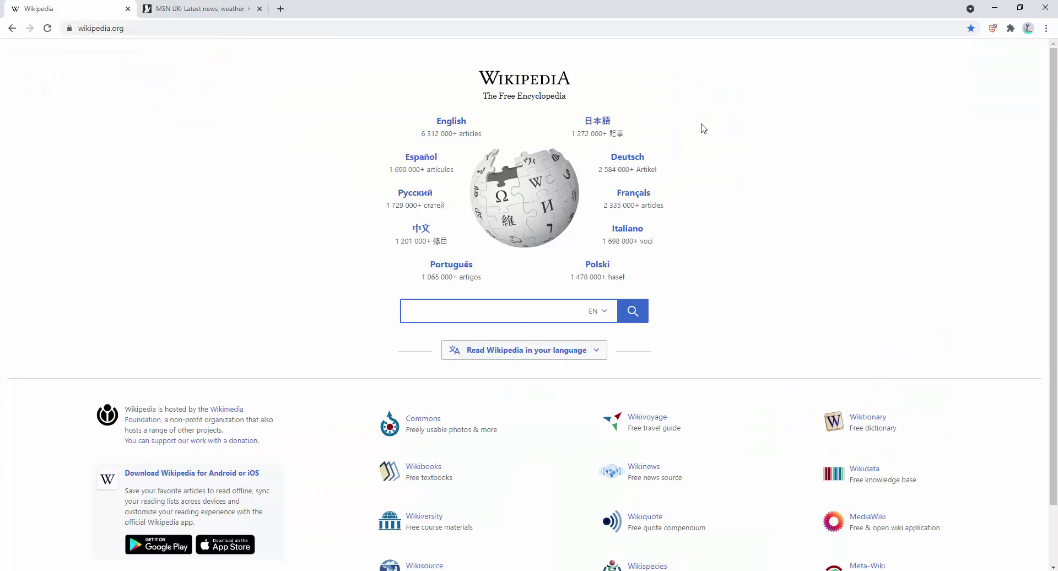
click(993, 28)
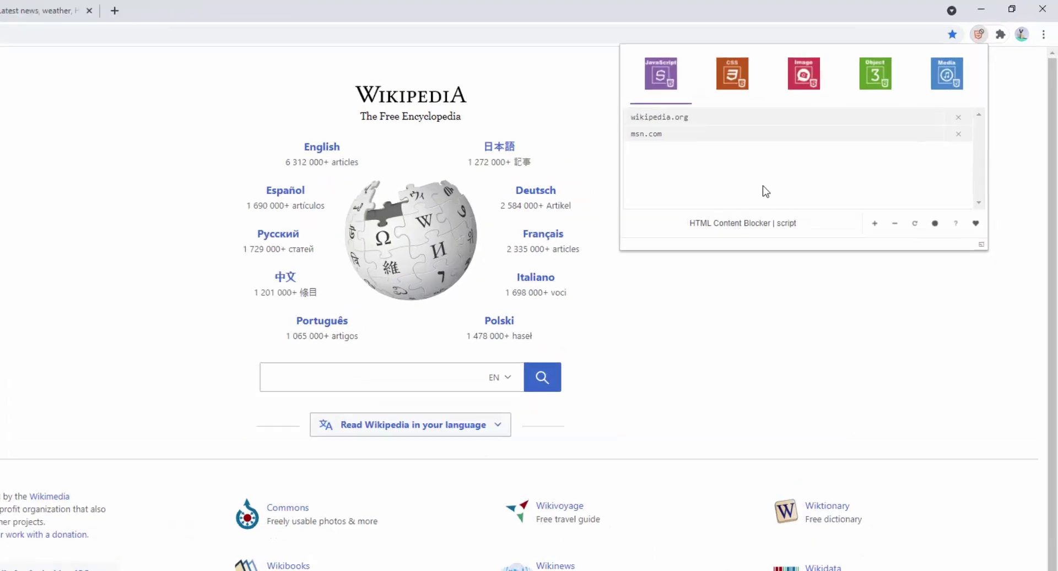
click(895, 224)
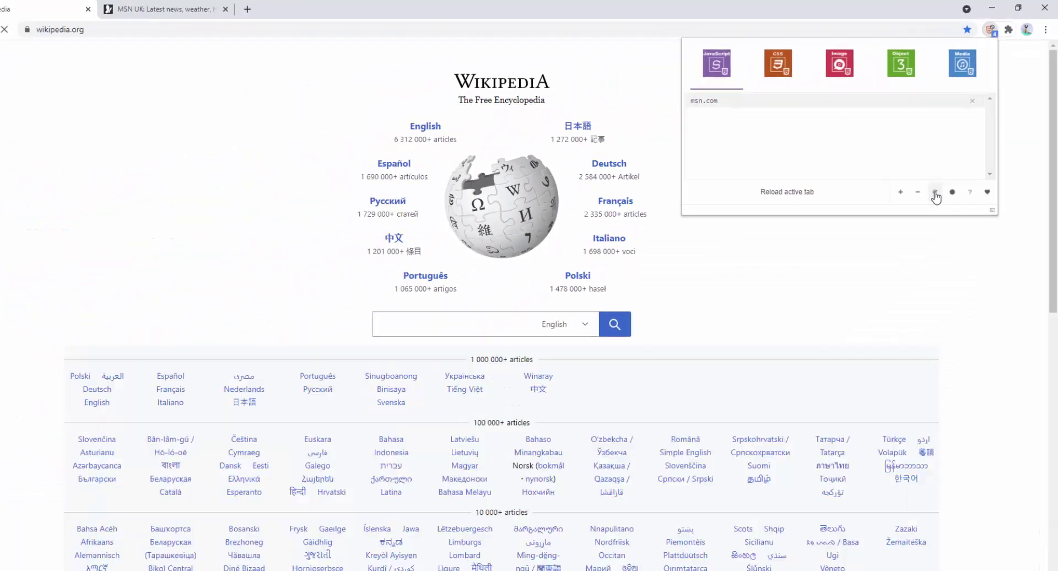
click(790, 419)
scroll(200, 230, down, 8)
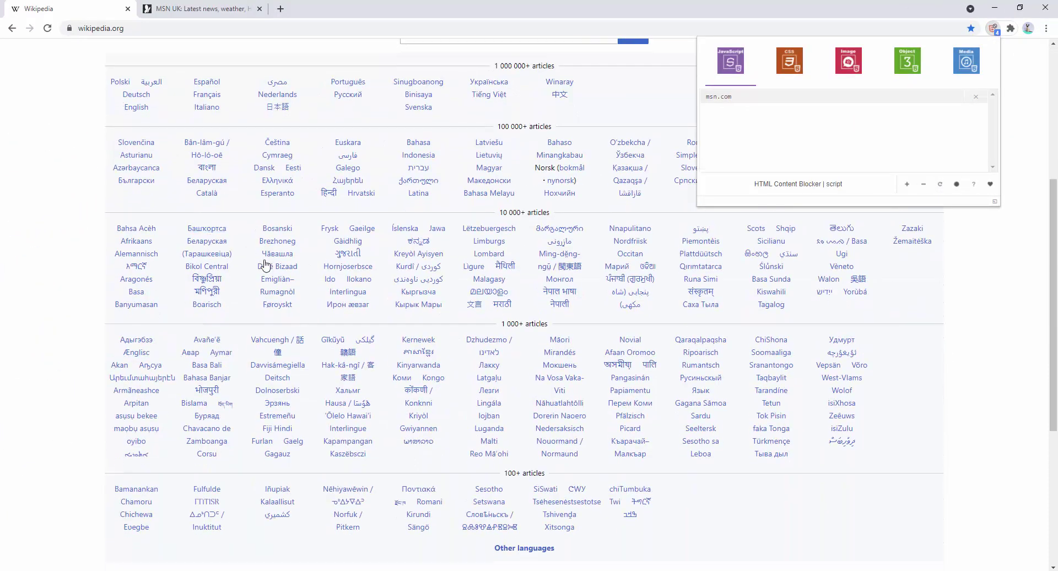
scroll(339, 186, up, 4)
scroll(338, 186, up, 5)
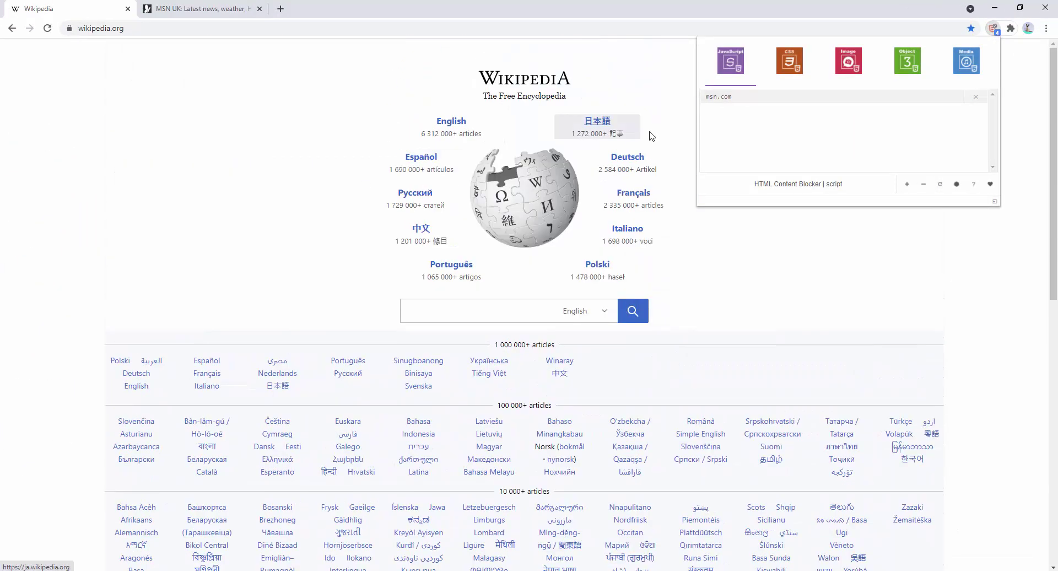
click(784, 73)
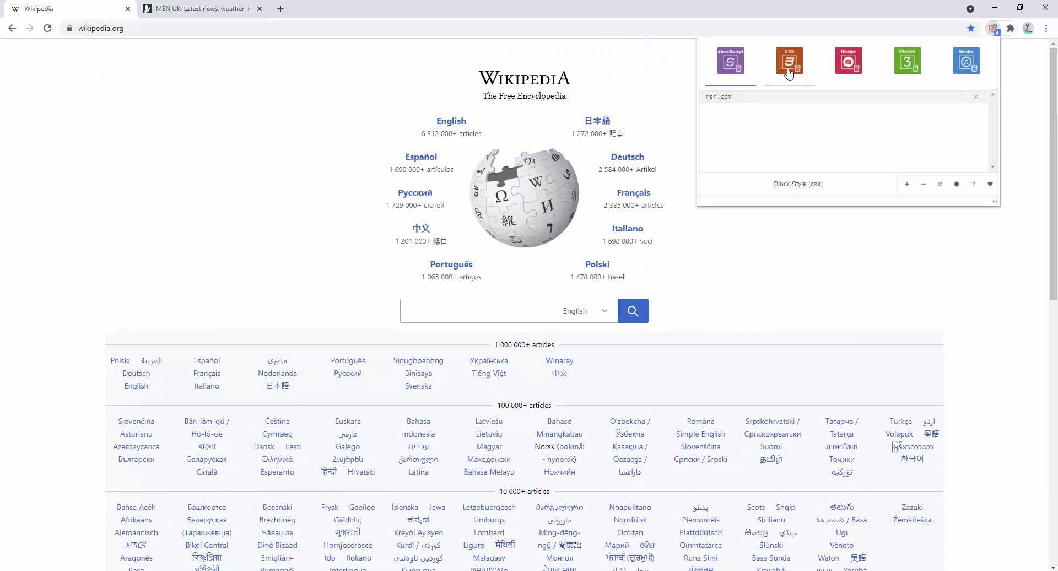
click(943, 186)
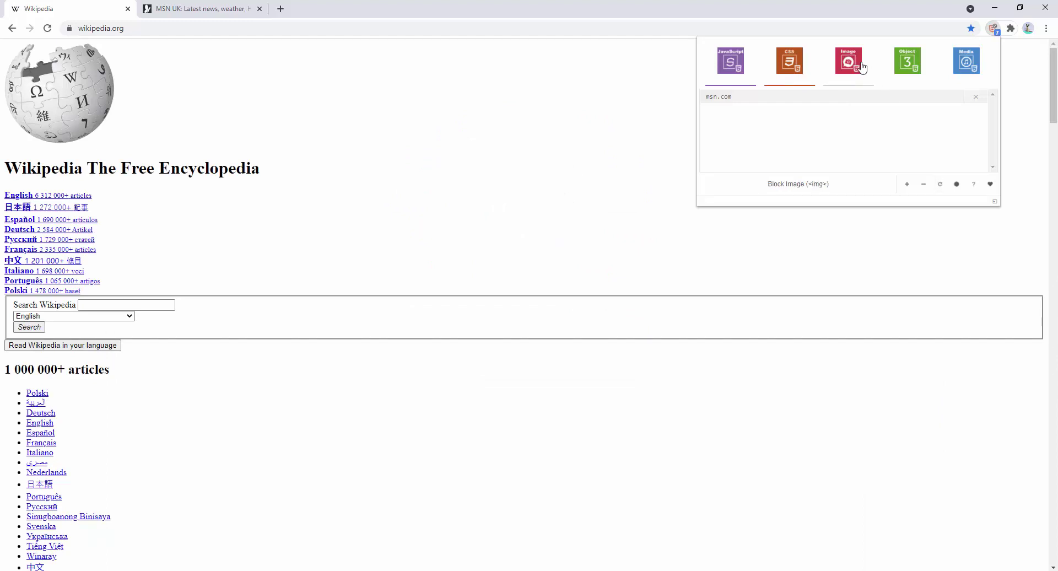
Step: Block images, objects and media with reloads, then re-whitelist wikipedia.org and reload
click(862, 66)
click(941, 185)
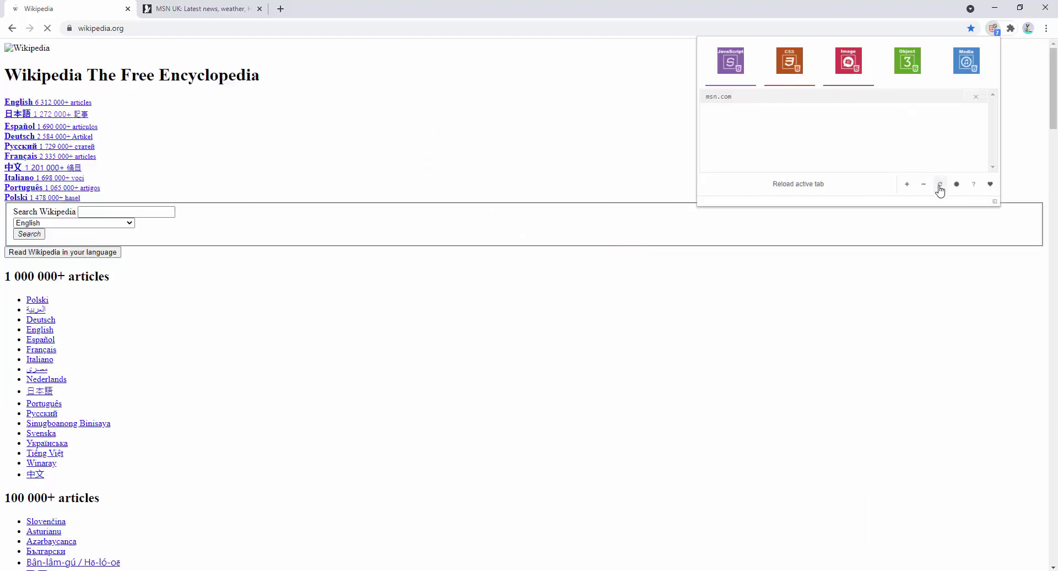
click(909, 69)
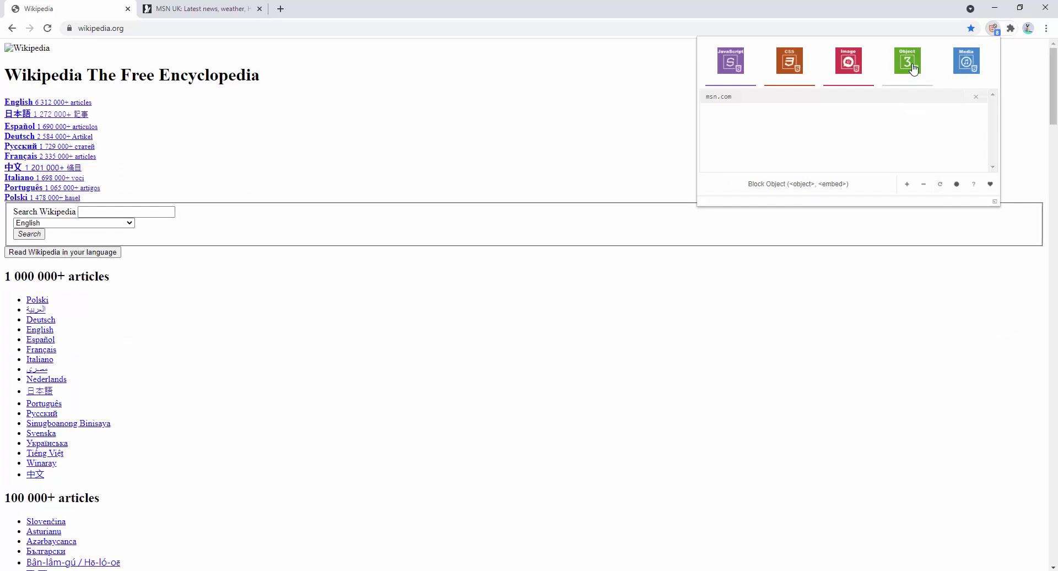
click(941, 185)
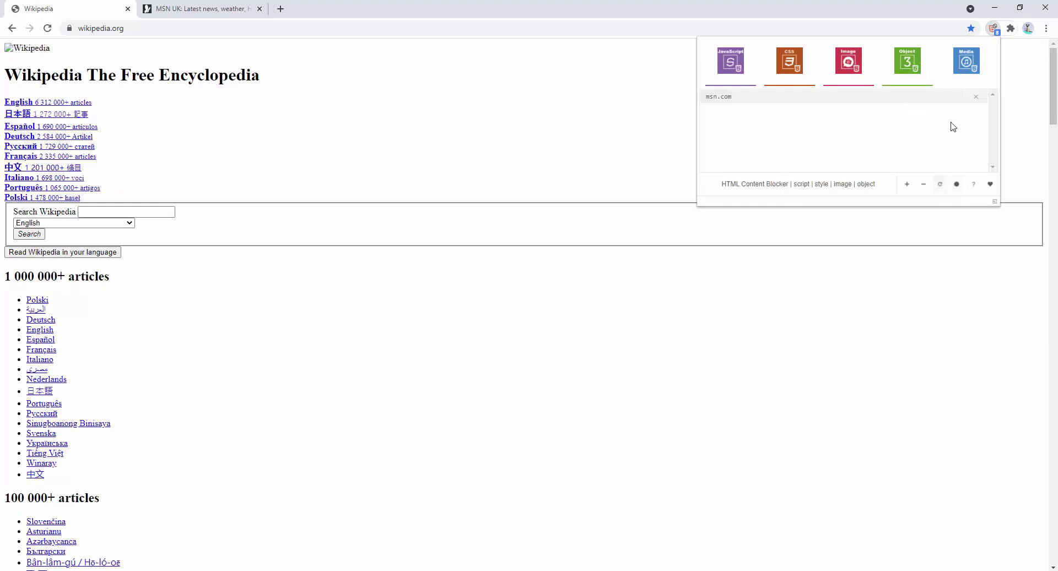
click(962, 69)
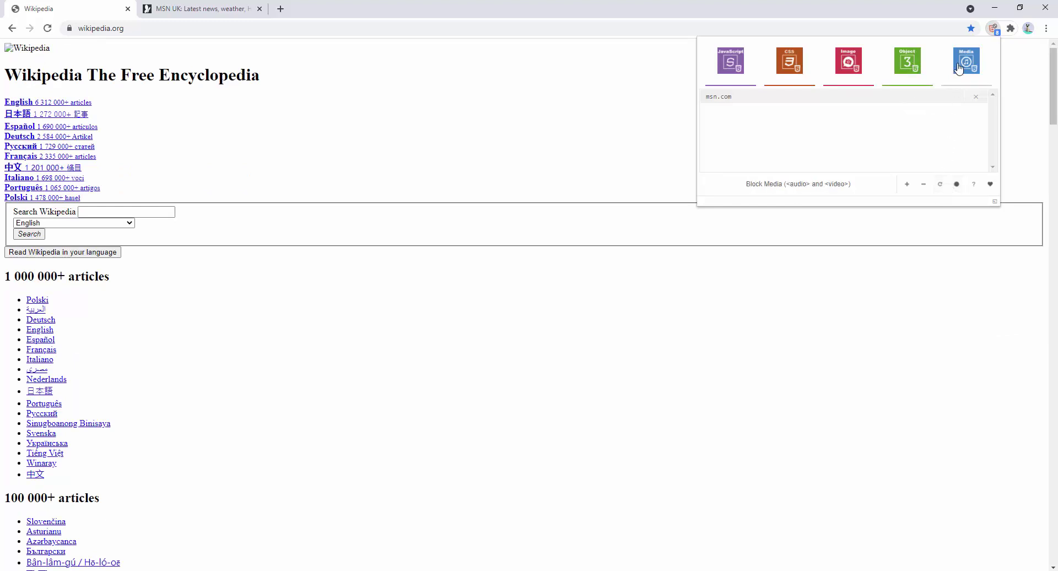
click(941, 188)
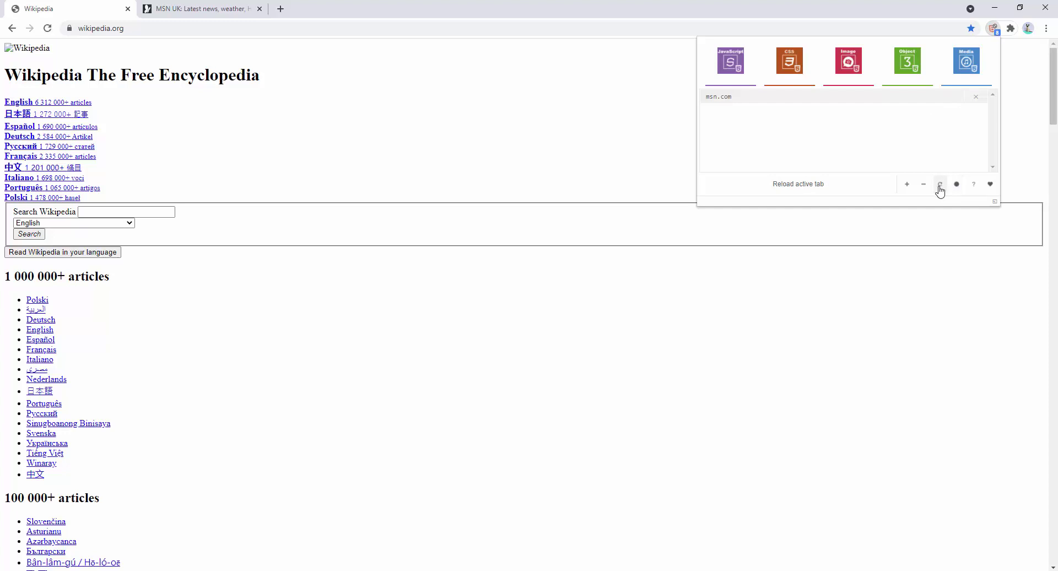
click(909, 187)
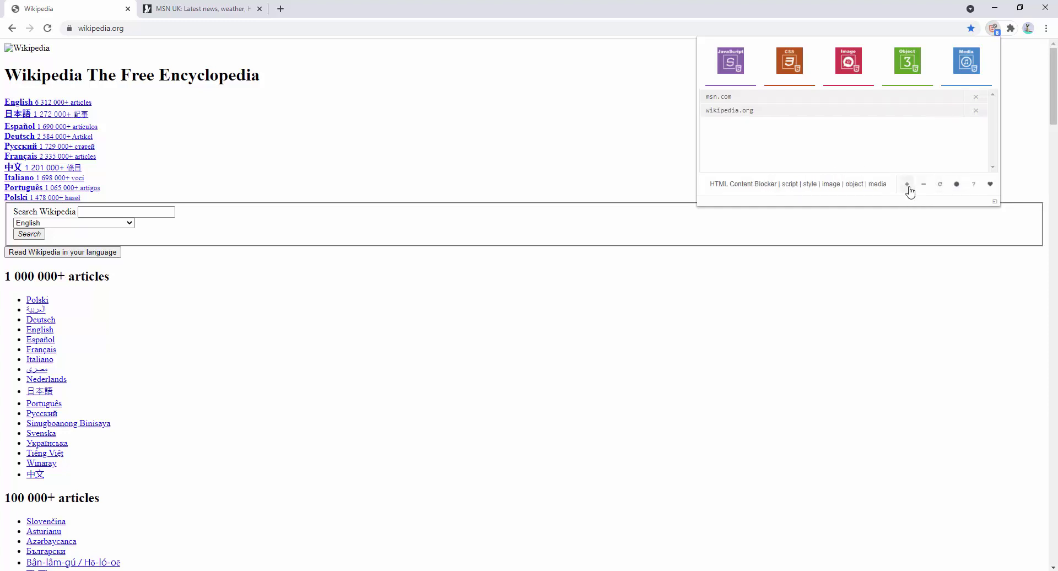
click(940, 188)
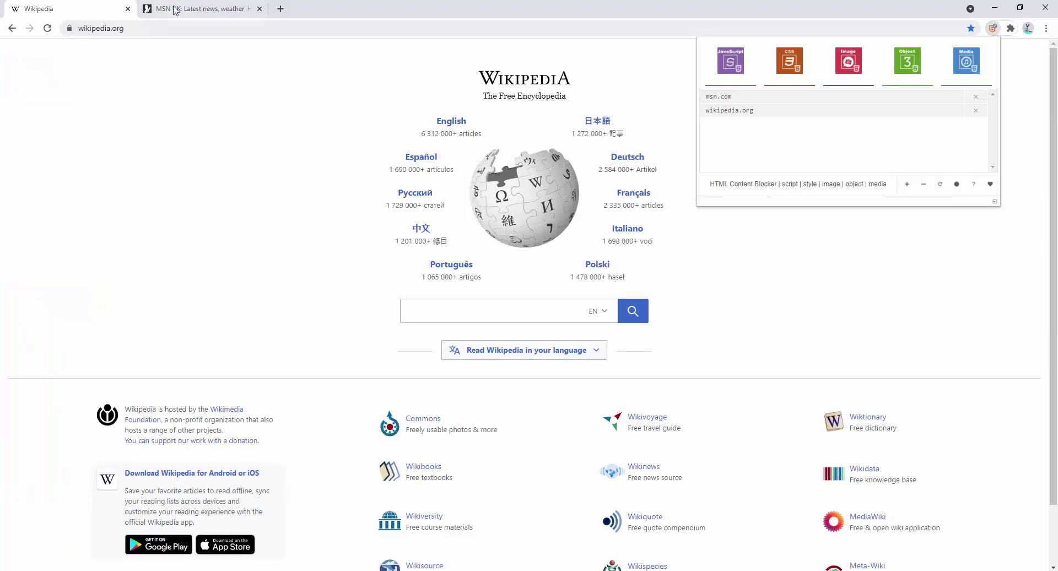
Step: On the MSN tab, remove msn.com from the whitelist, reload, and turn off CSS blocking
click(177, 10)
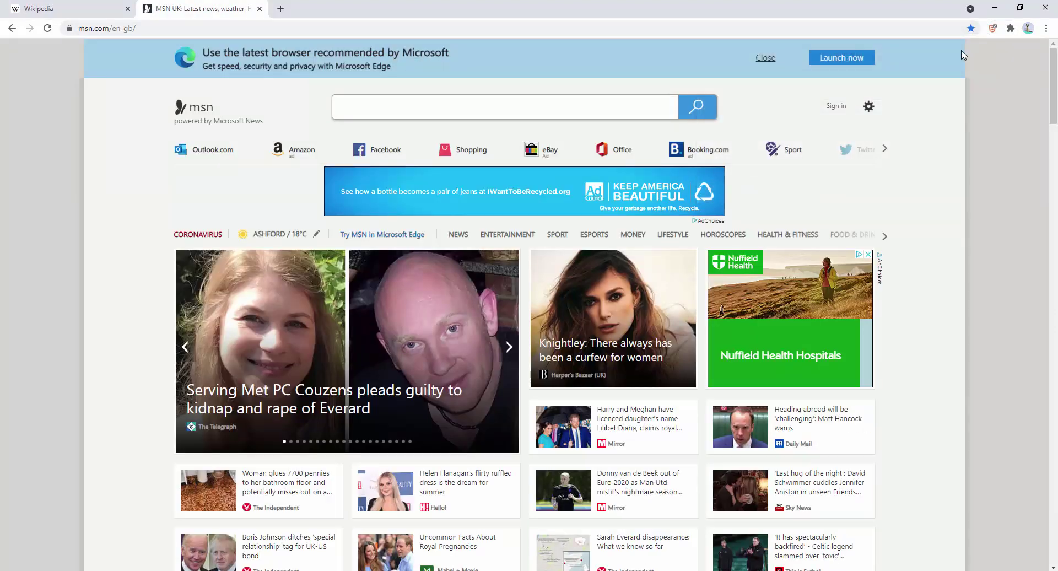
click(993, 28)
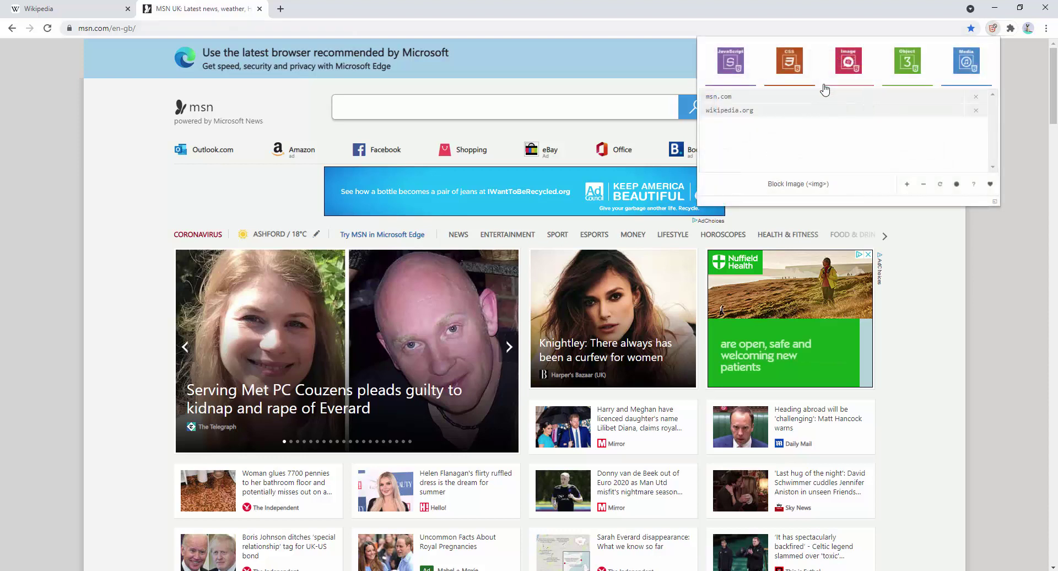
click(924, 185)
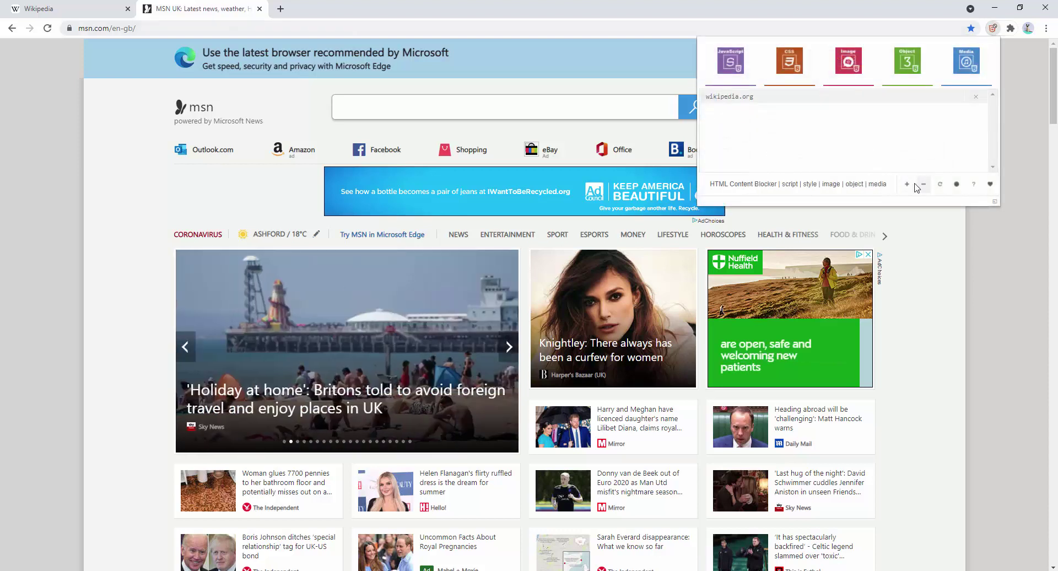
click(941, 185)
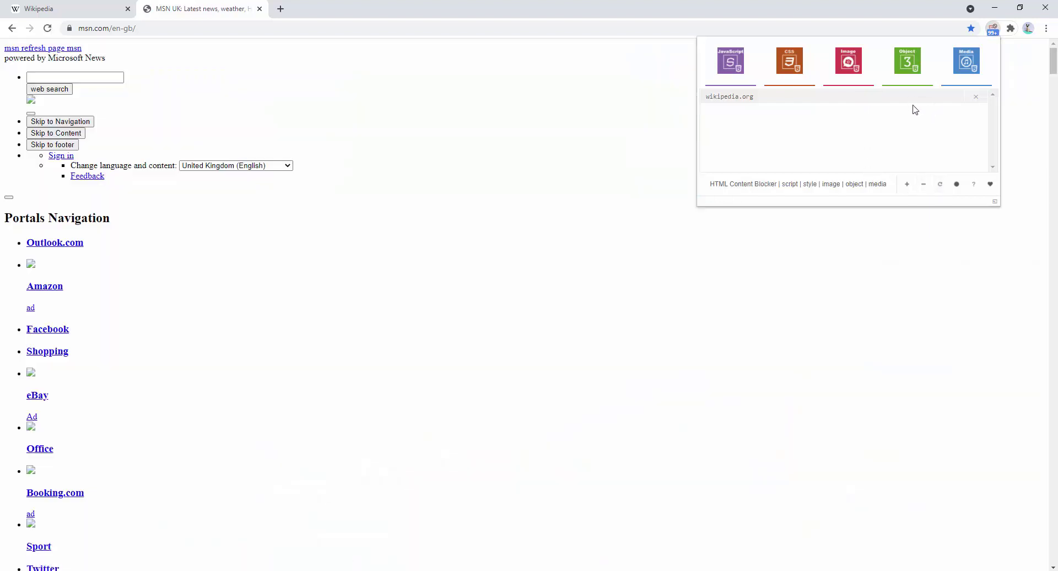
click(790, 64)
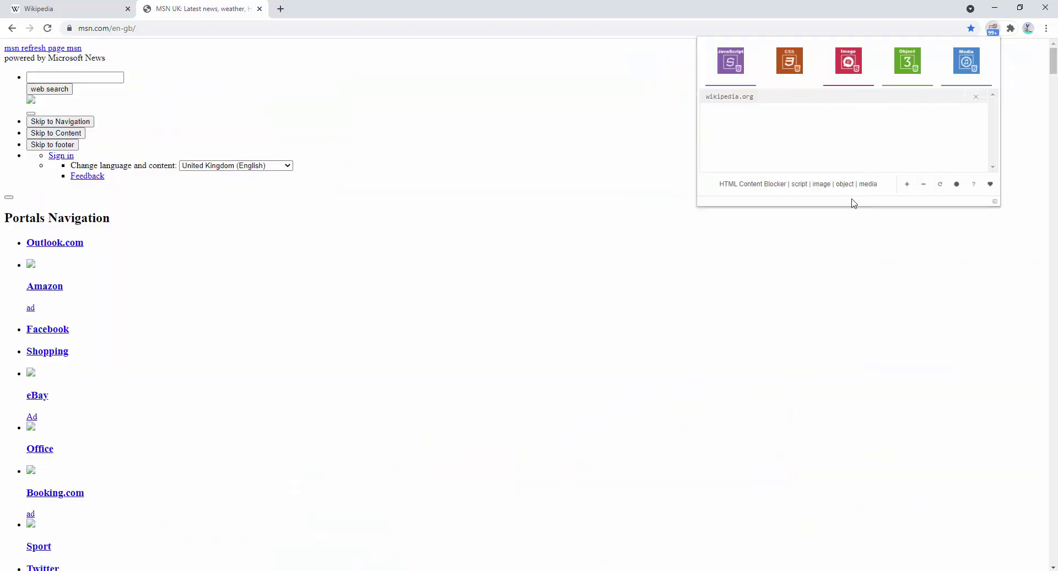
Step: Unblock media, objects and images in turn, reloading MSN after each change
click(941, 187)
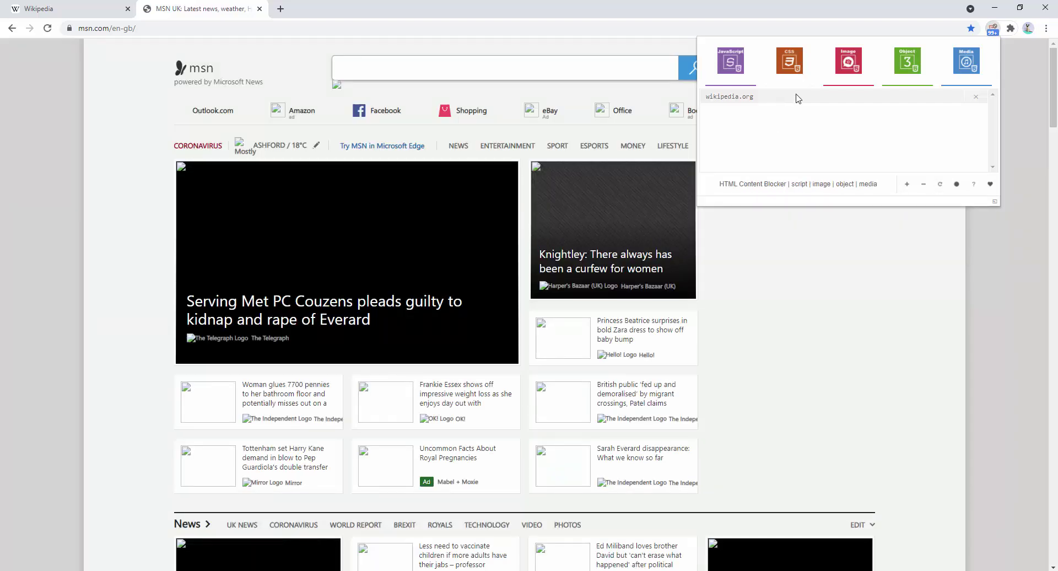
click(958, 69)
click(942, 185)
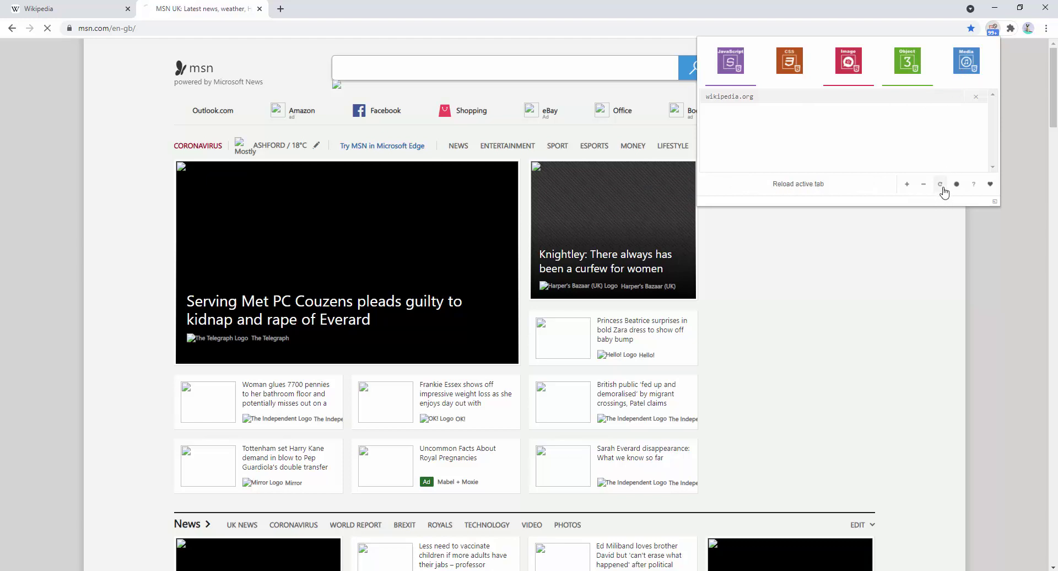
click(924, 71)
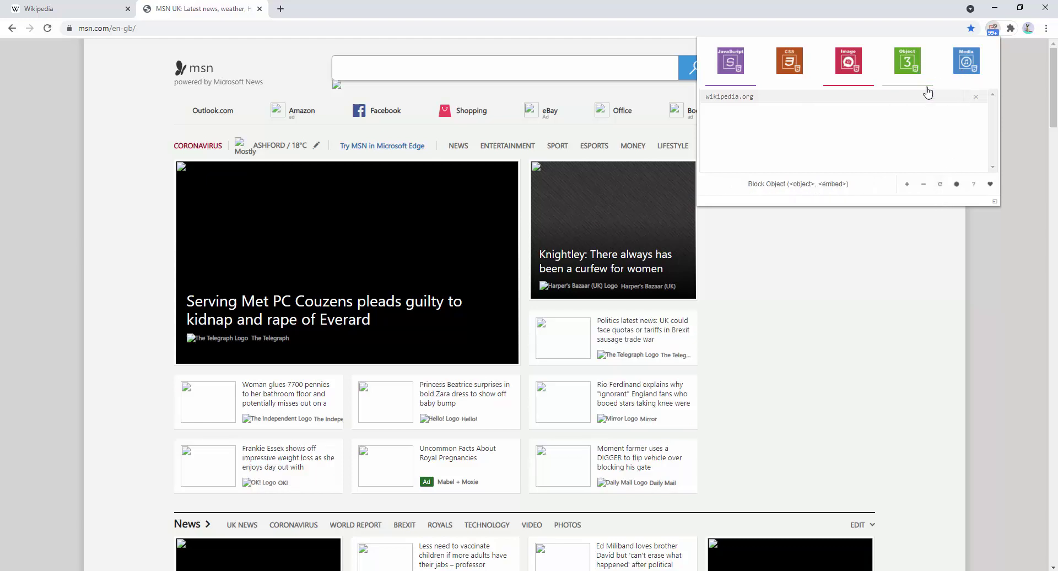
click(939, 186)
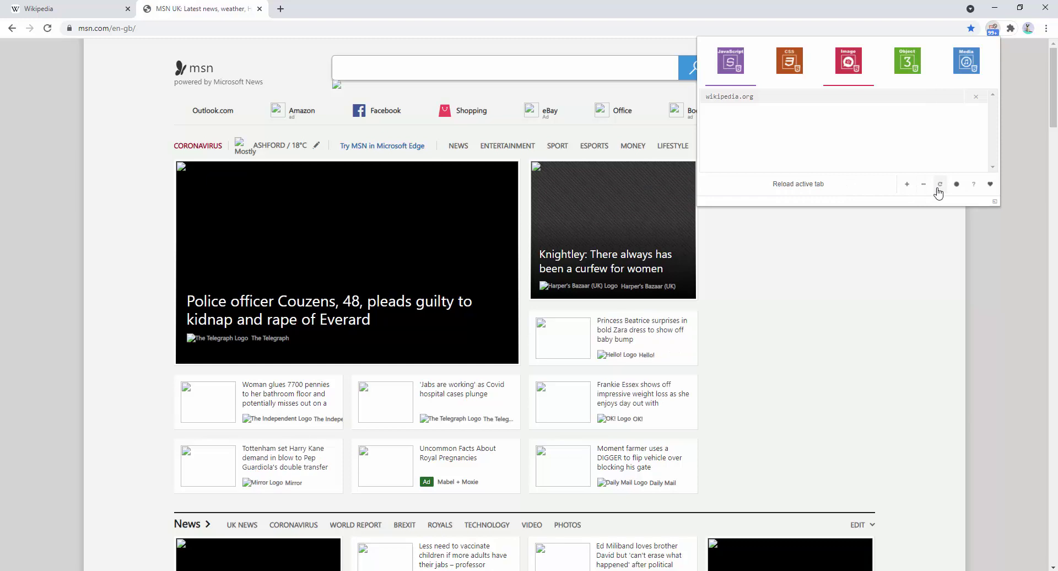
click(853, 74)
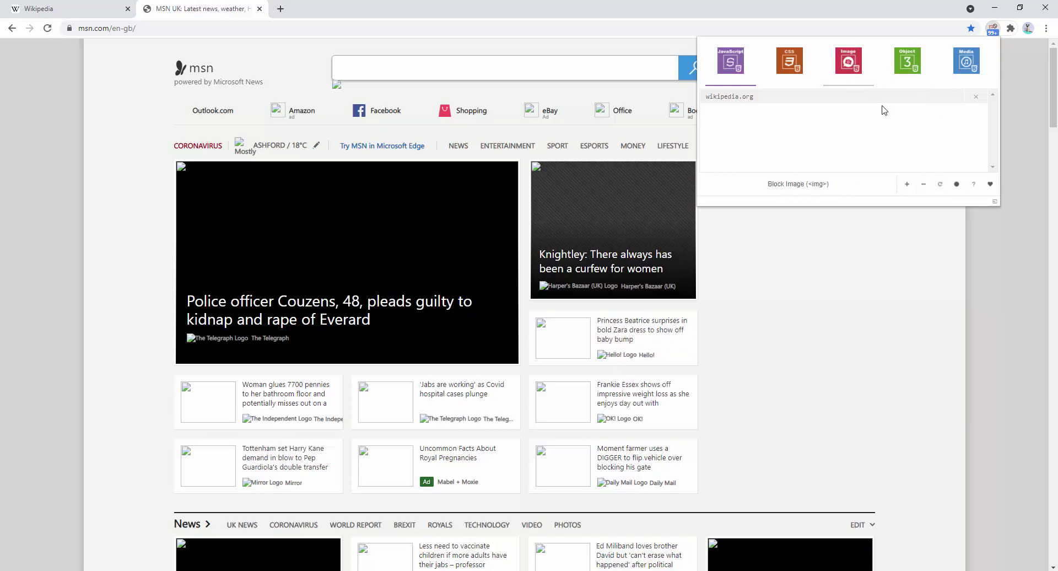
click(941, 186)
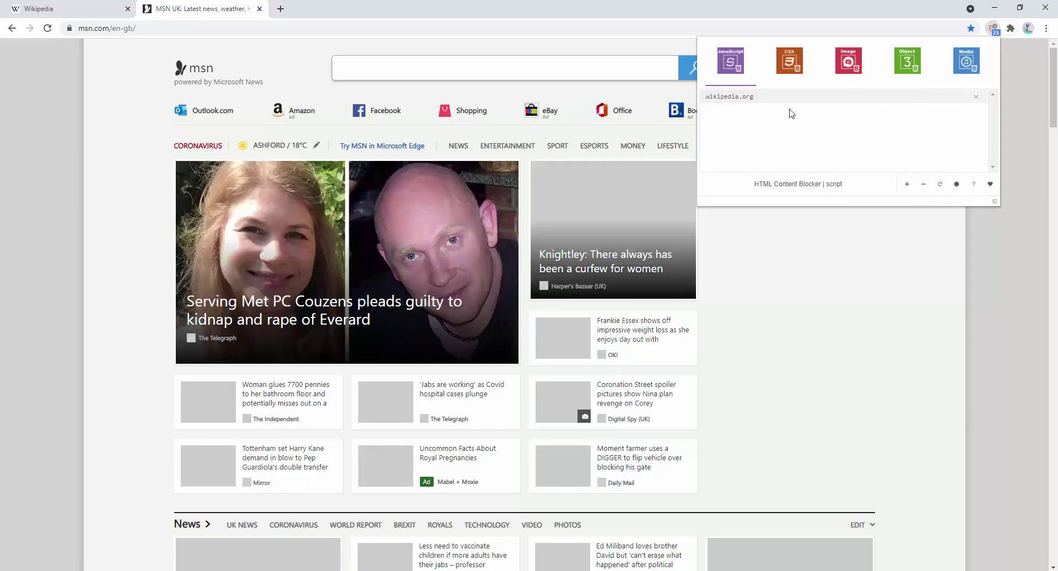
click(940, 187)
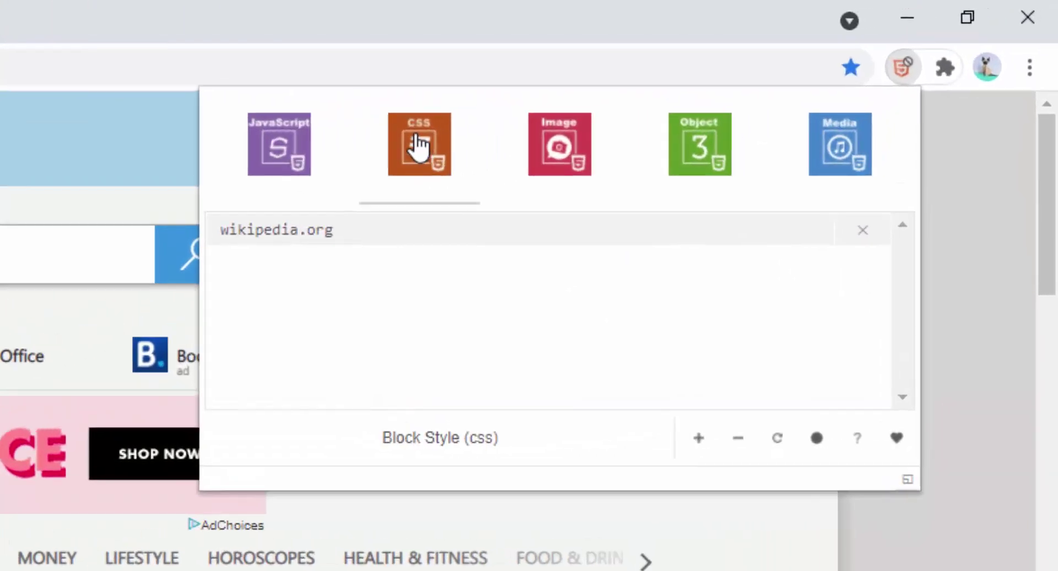
Step: Turn on CSS blocking, reload MSN, and toggle the icon's blocked-count badge repeatedly
click(419, 148)
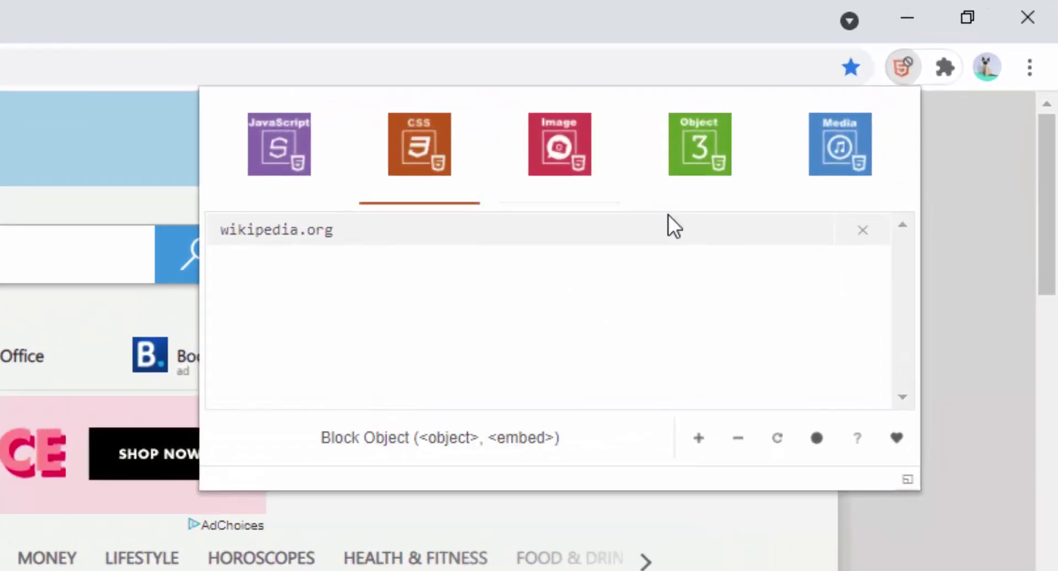
click(779, 444)
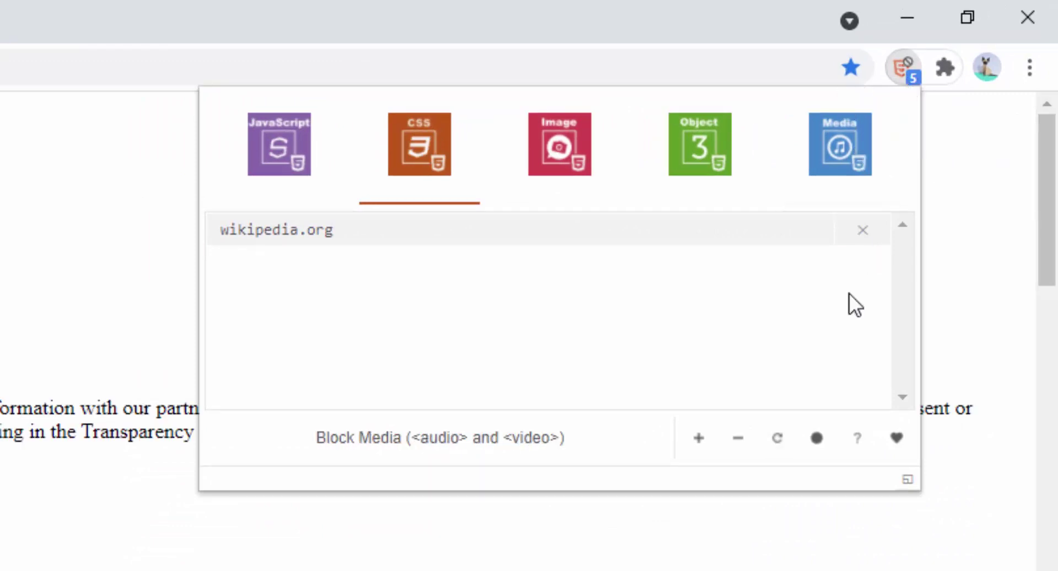
click(817, 441)
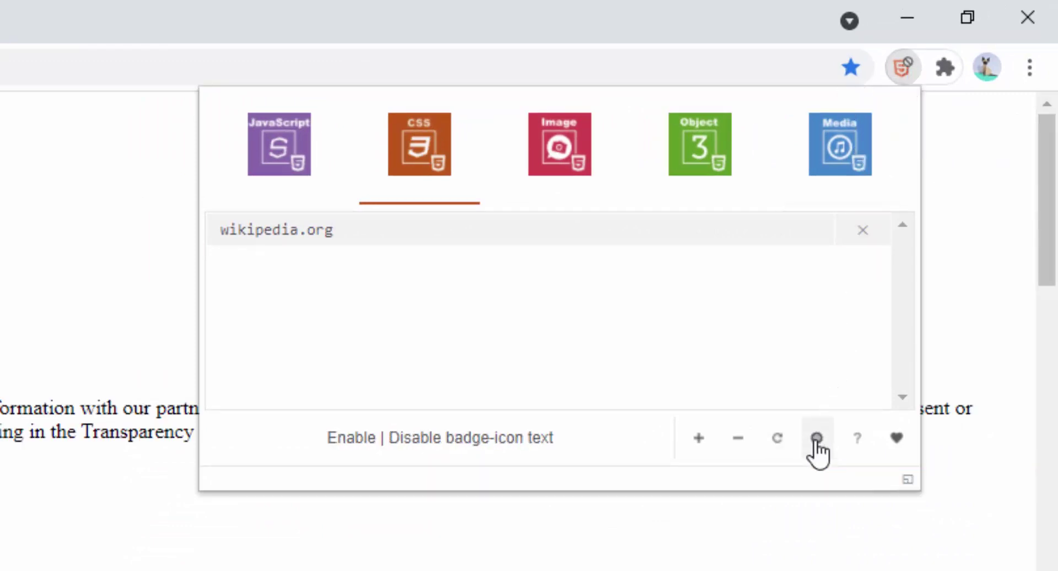
click(817, 442)
click(816, 441)
click(816, 441)
click(817, 441)
click(817, 441)
click(816, 441)
click(816, 441)
Step: Turn on JavaScript blocking, reload MSN, and close the blocker popup
click(309, 181)
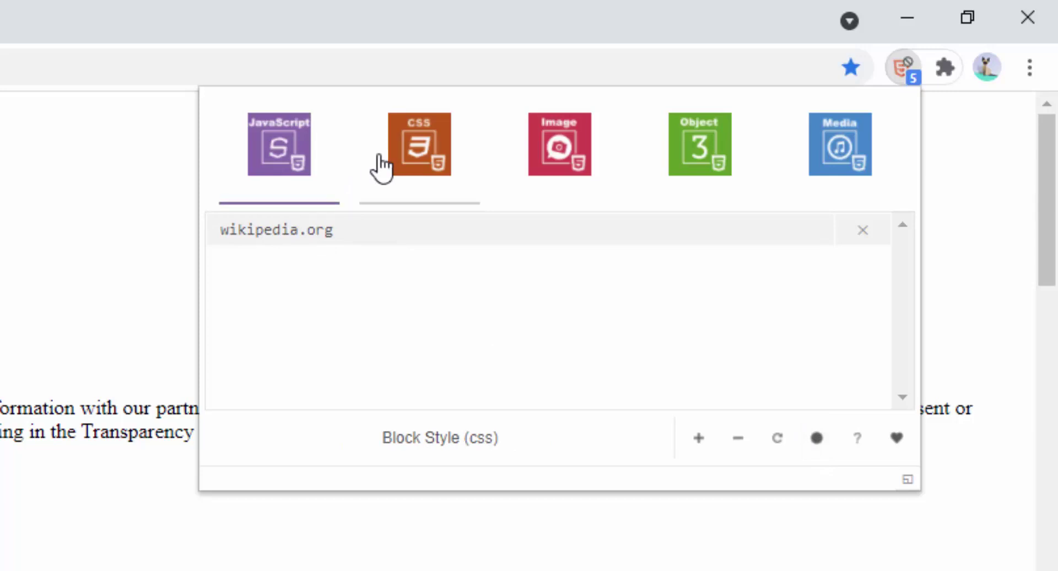
click(769, 447)
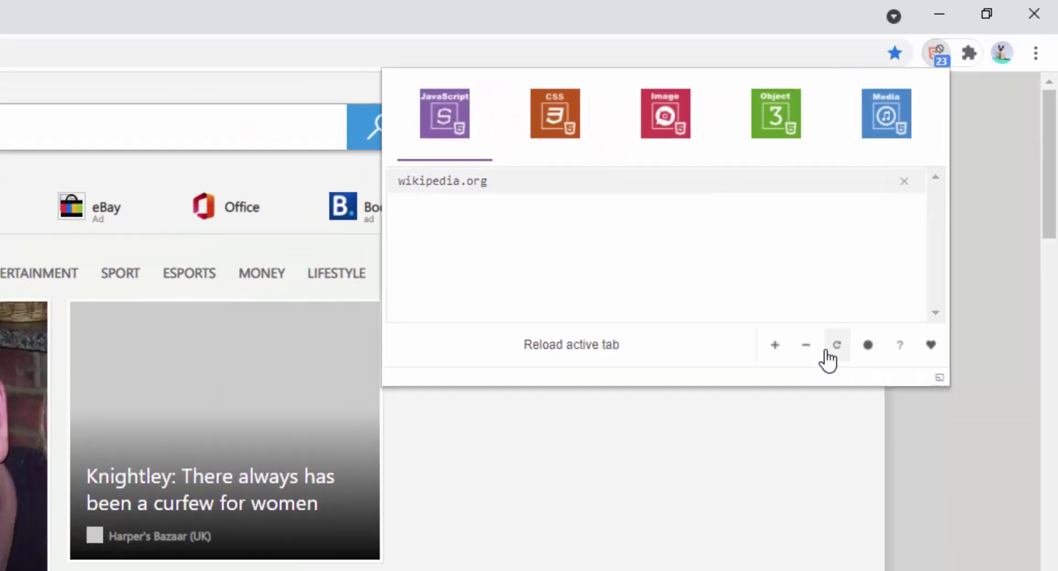
click(900, 328)
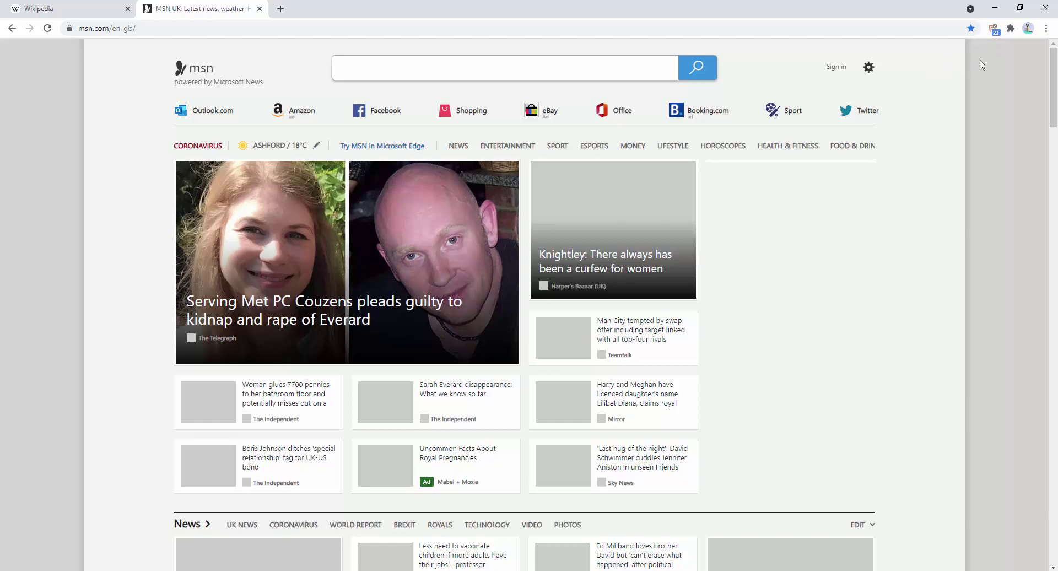
Step: Switch on Allow in incognito on HTML Content Blocker's Manage extensions page
right_click(994, 28)
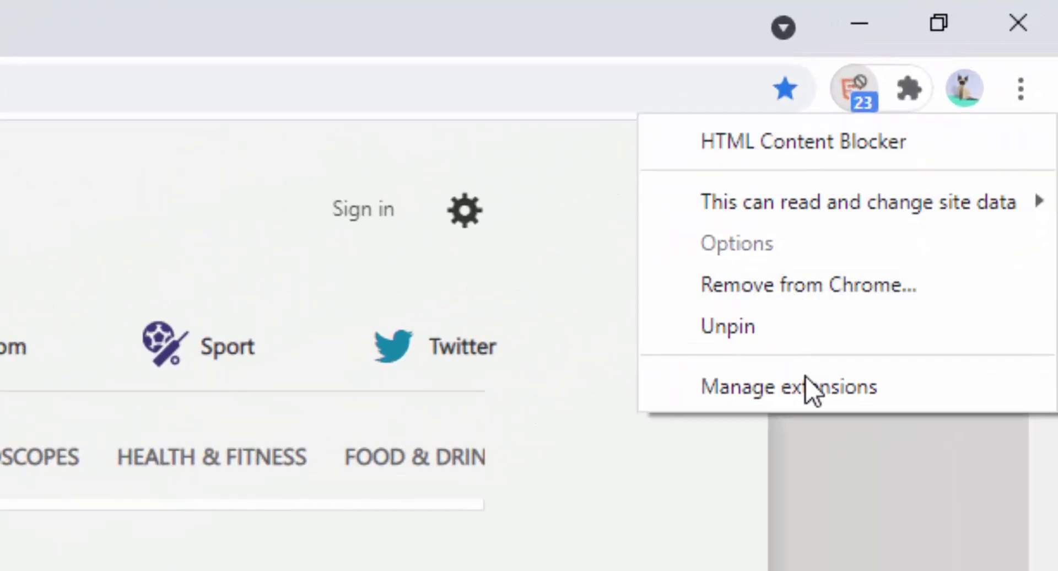
click(844, 363)
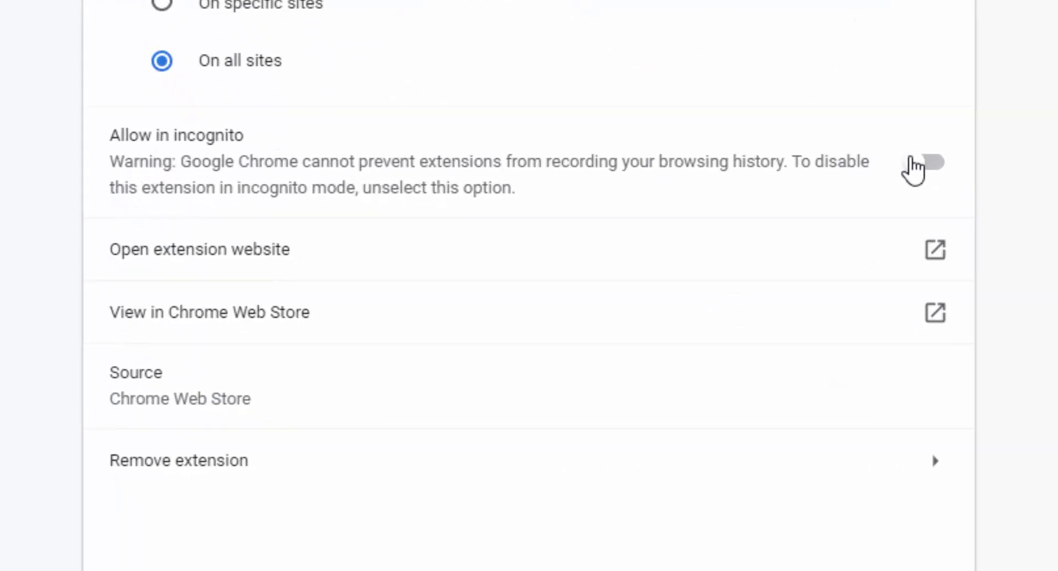
click(913, 163)
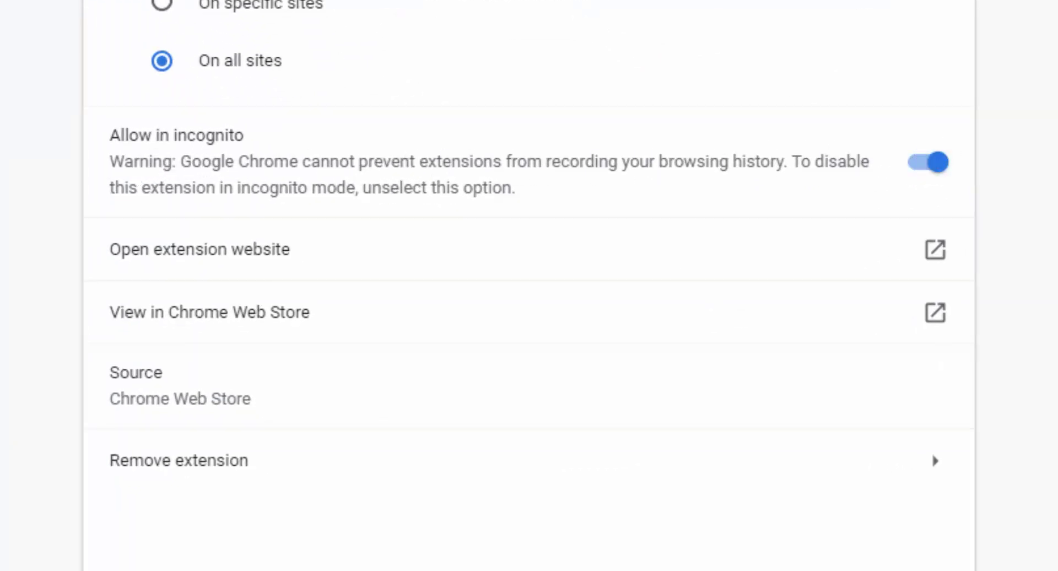